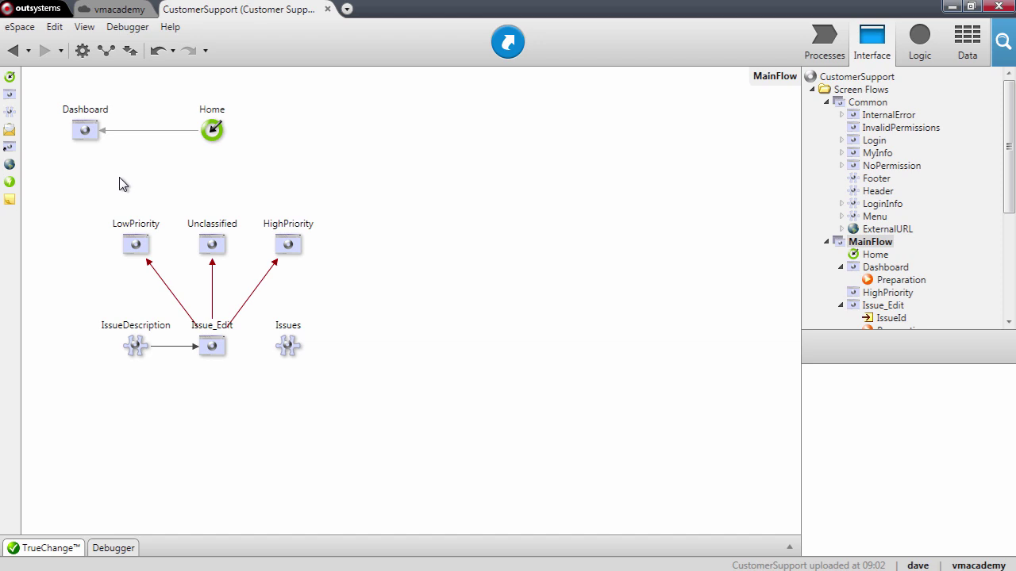
Step: Open the Dashboard screen and select the Layouts\Layout_Chicago block in its widget tree
double_click(82, 114)
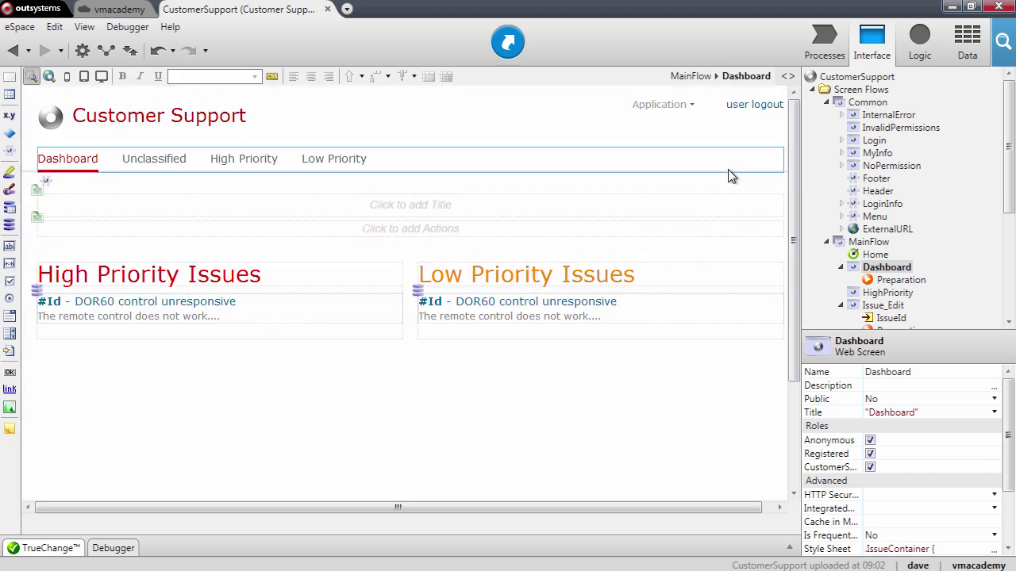
click(787, 76)
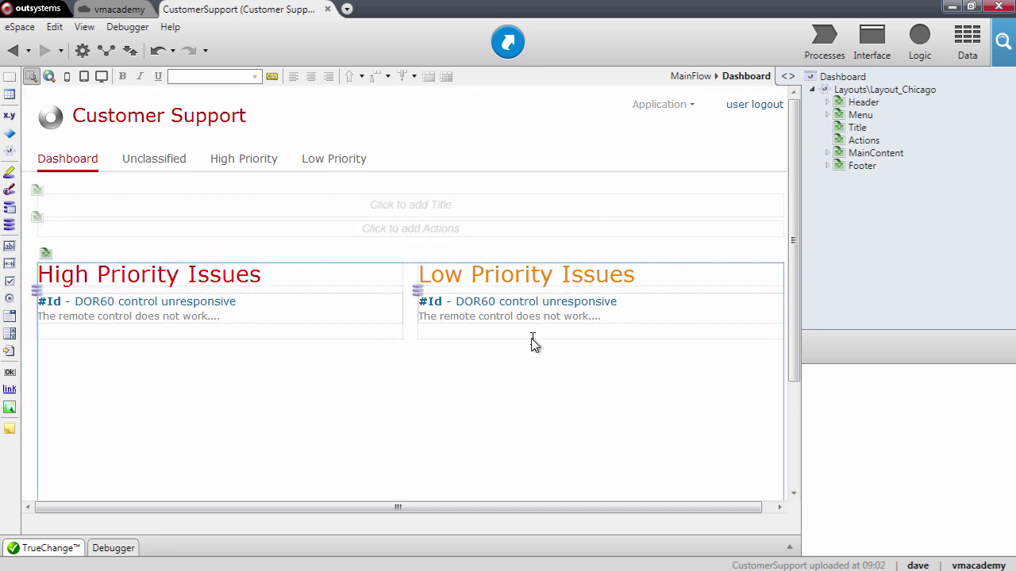
click(828, 89)
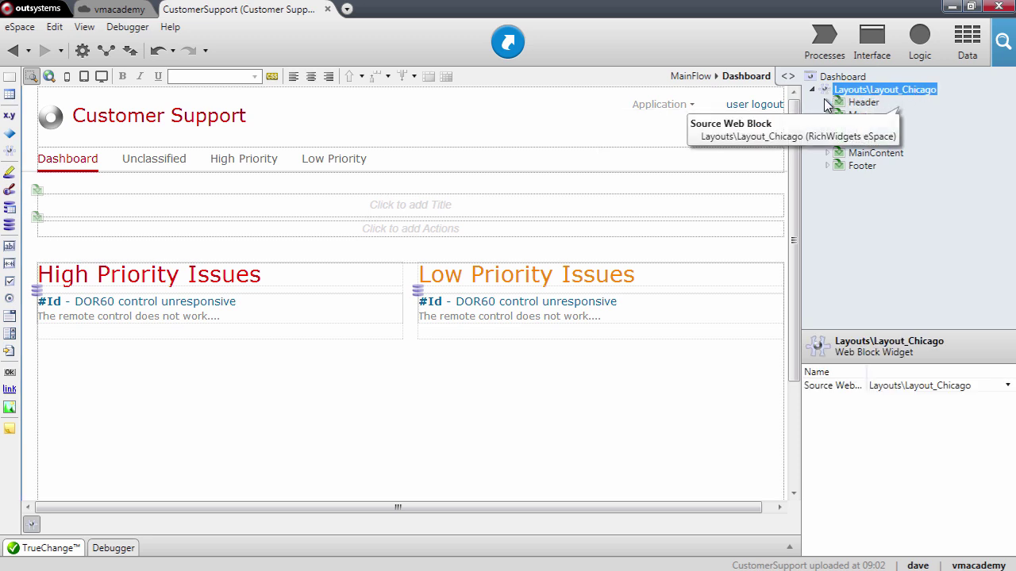
Step: Examine the Header, Menu, Title, Actions, MainContent and Footer placeholders of the Layout_Chicago block against the Dashboard preview
click(856, 104)
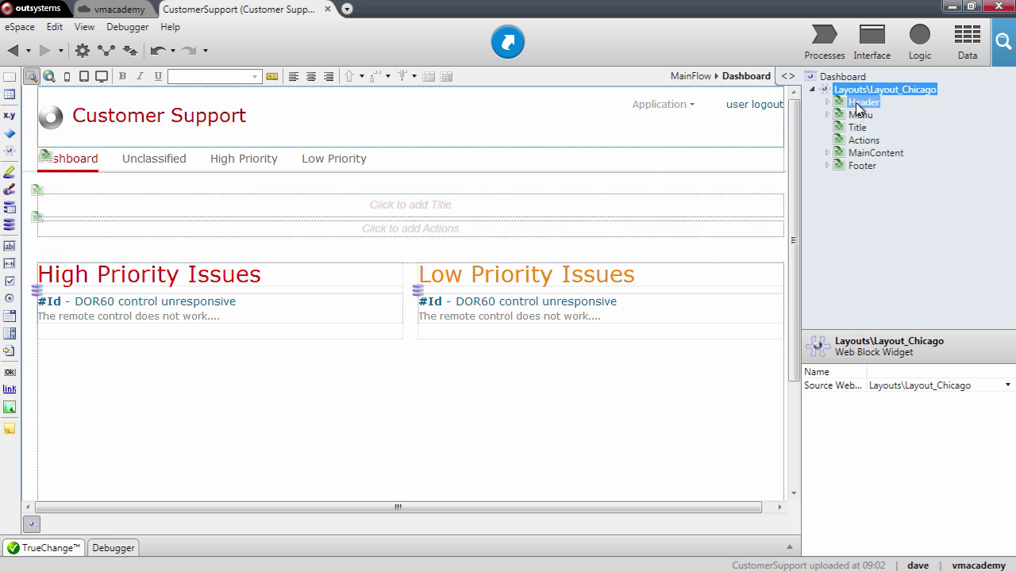
click(857, 117)
click(855, 124)
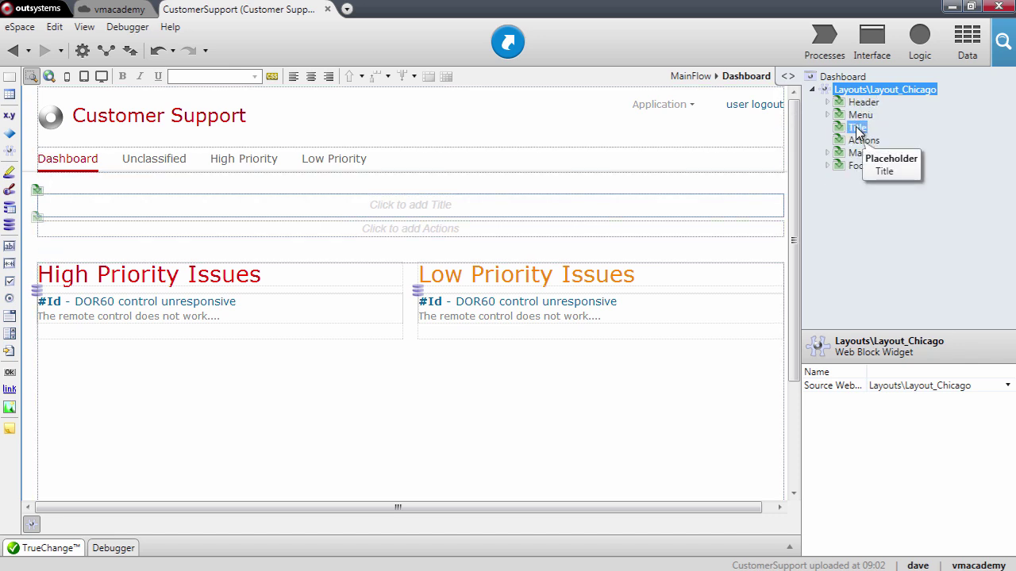
click(858, 143)
click(856, 127)
click(859, 103)
click(862, 116)
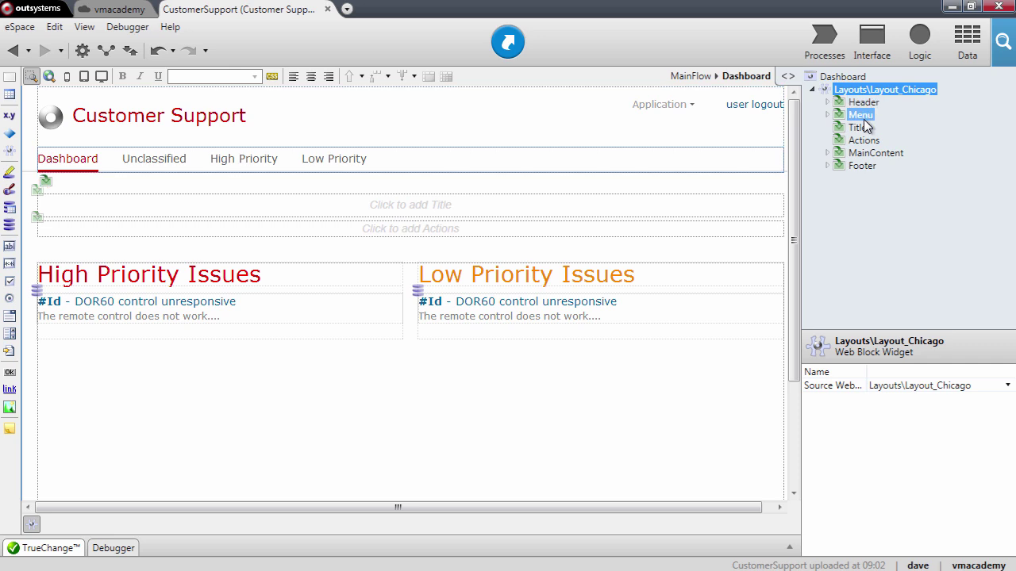
click(858, 127)
click(863, 151)
click(862, 164)
click(865, 141)
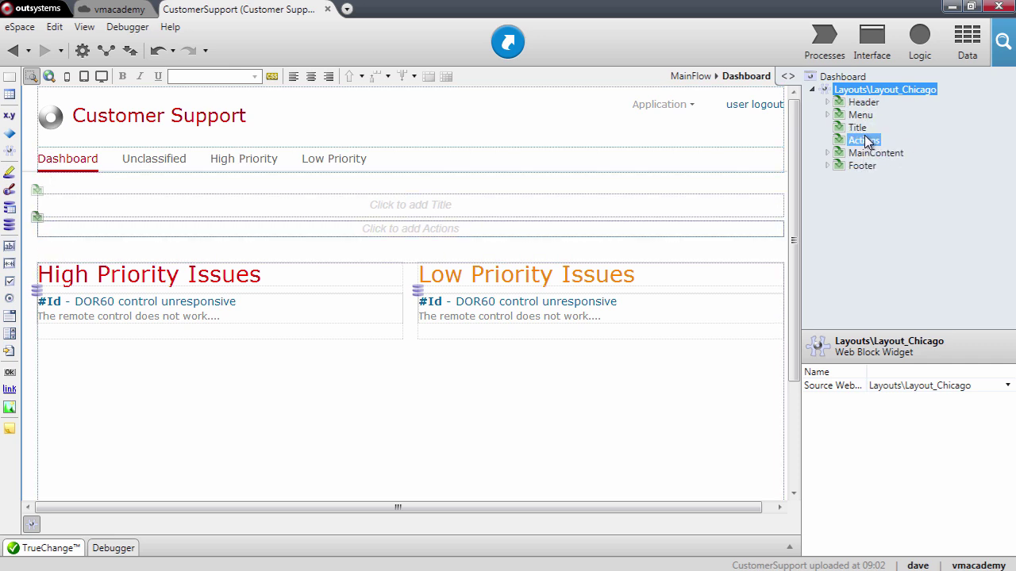
click(865, 103)
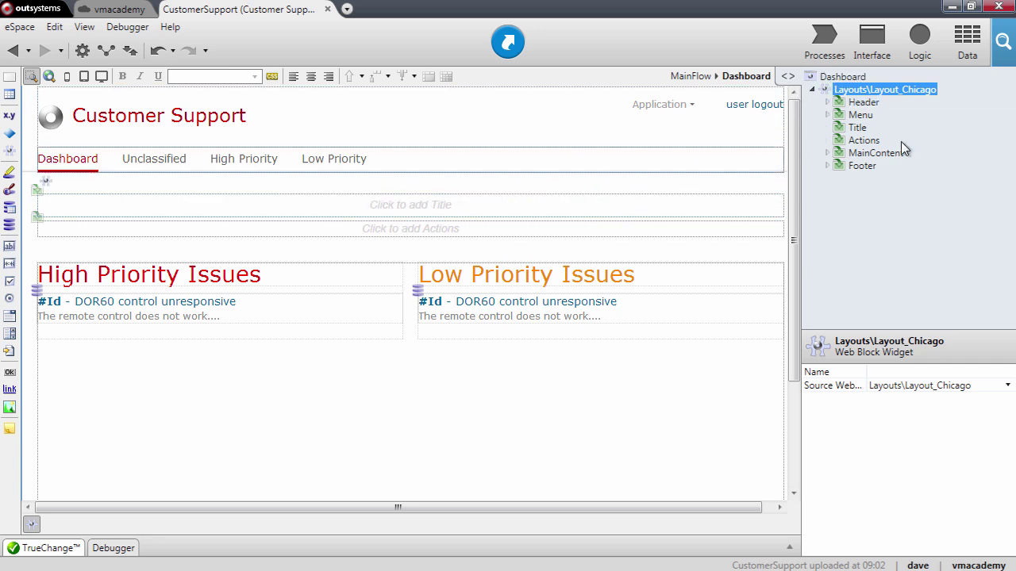
Step: Inspect the Common\Header block inside the Header placeholder and close the widget tree
click(826, 102)
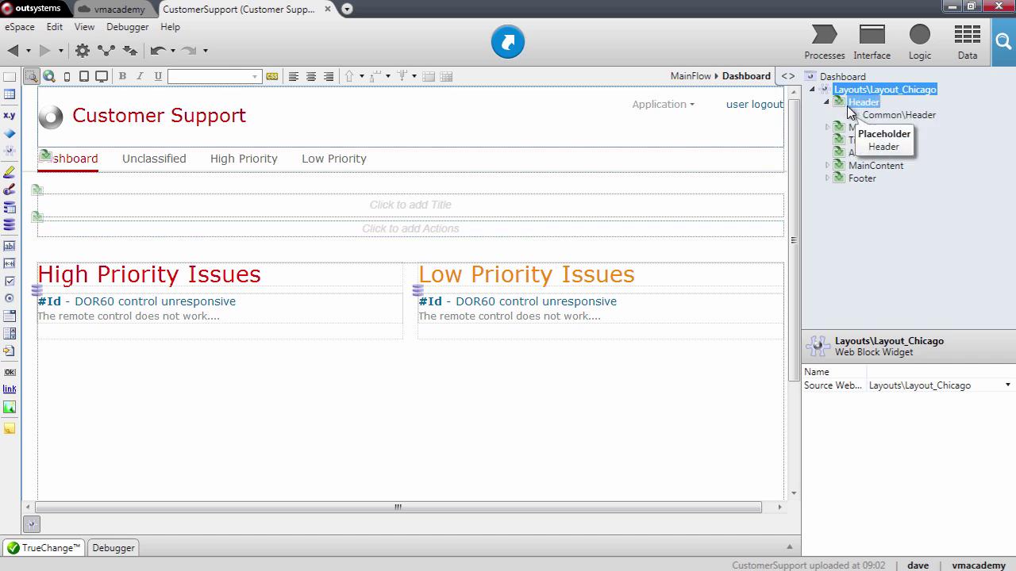
click(855, 113)
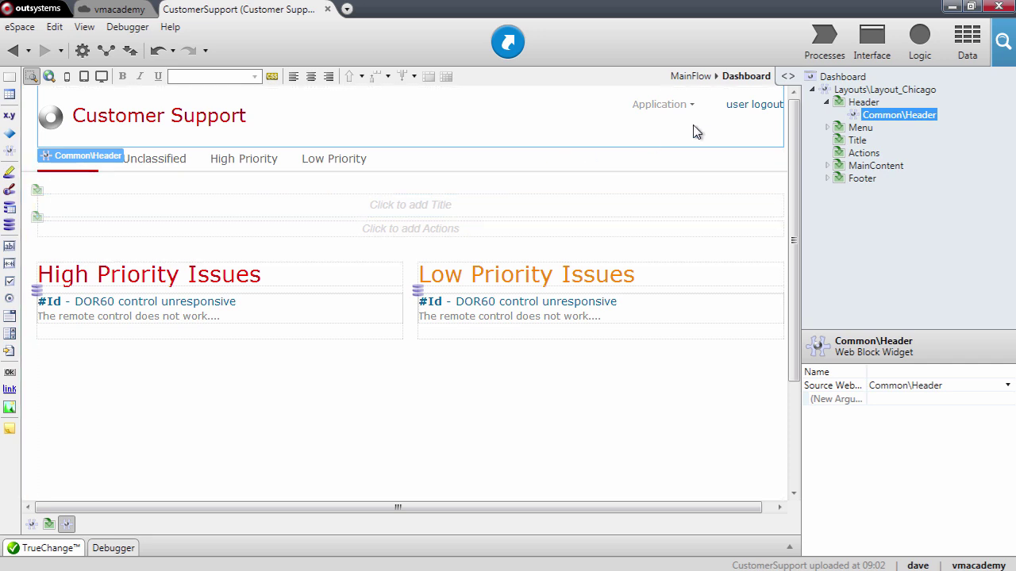
click(788, 75)
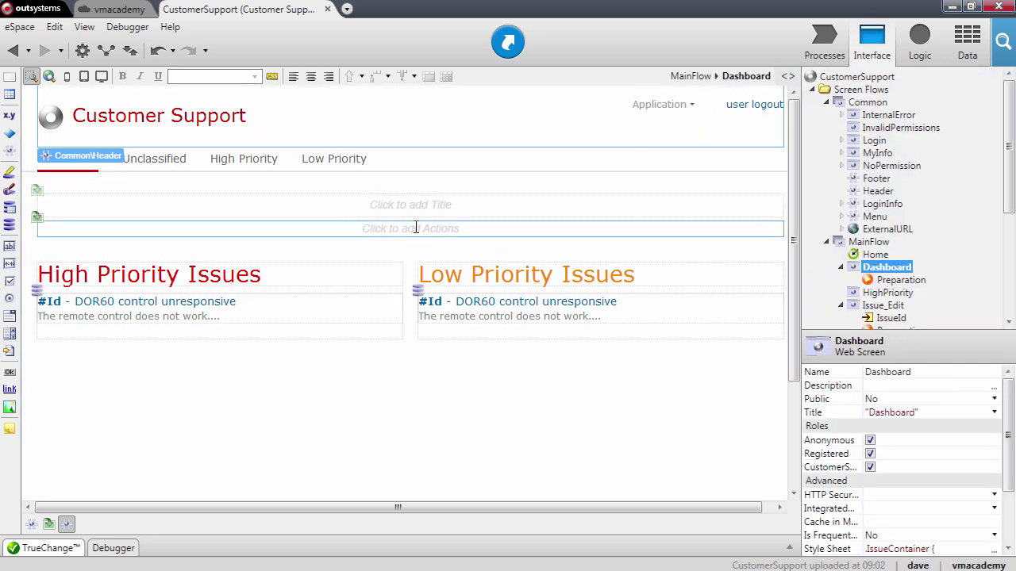
Step: Add a div.Header rule with background-color #eee at the end of the CustomerSupport theme style sheet, and check it in the preview
click(271, 77)
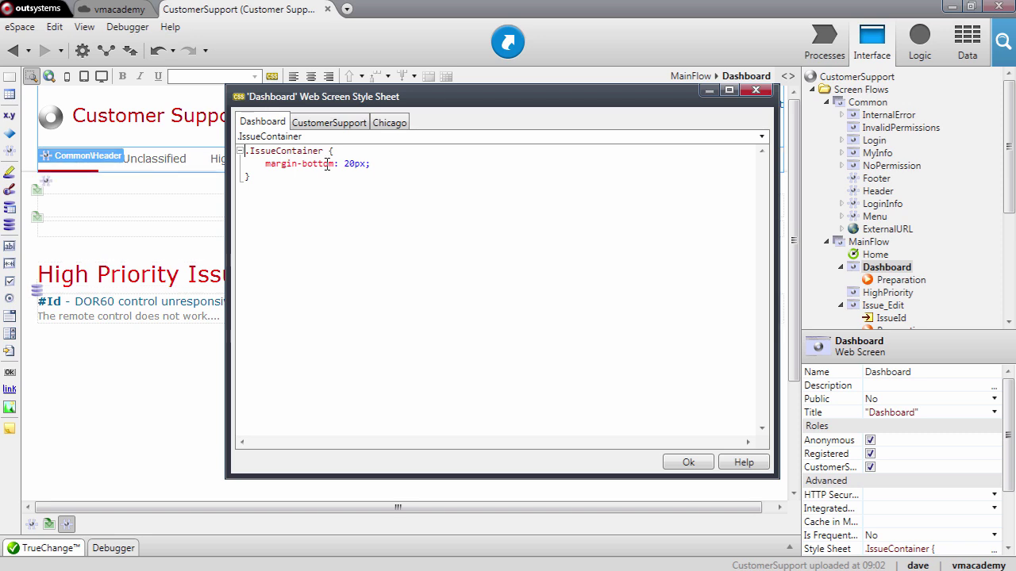
click(325, 123)
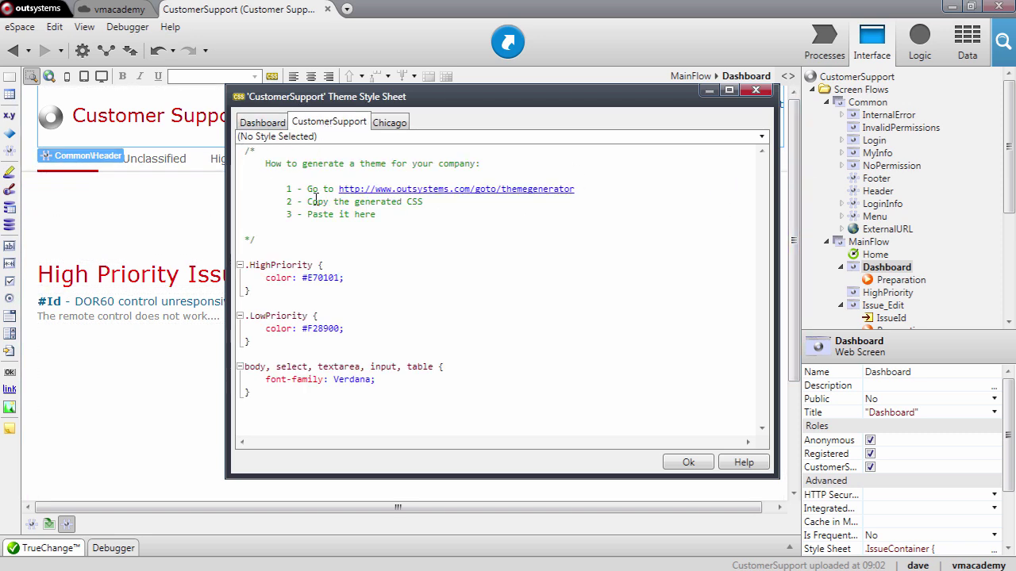
click(262, 408)
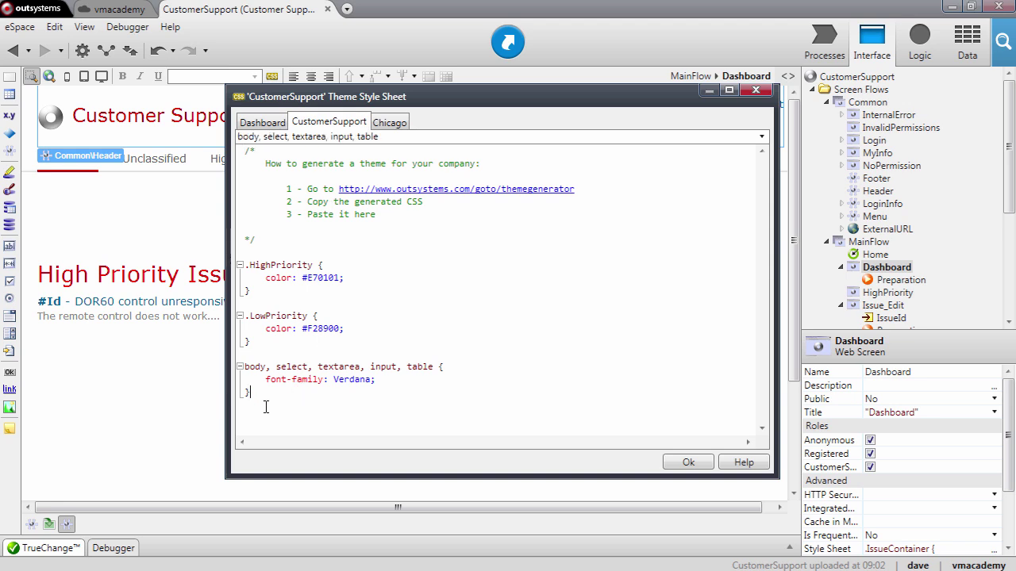
key(Return)
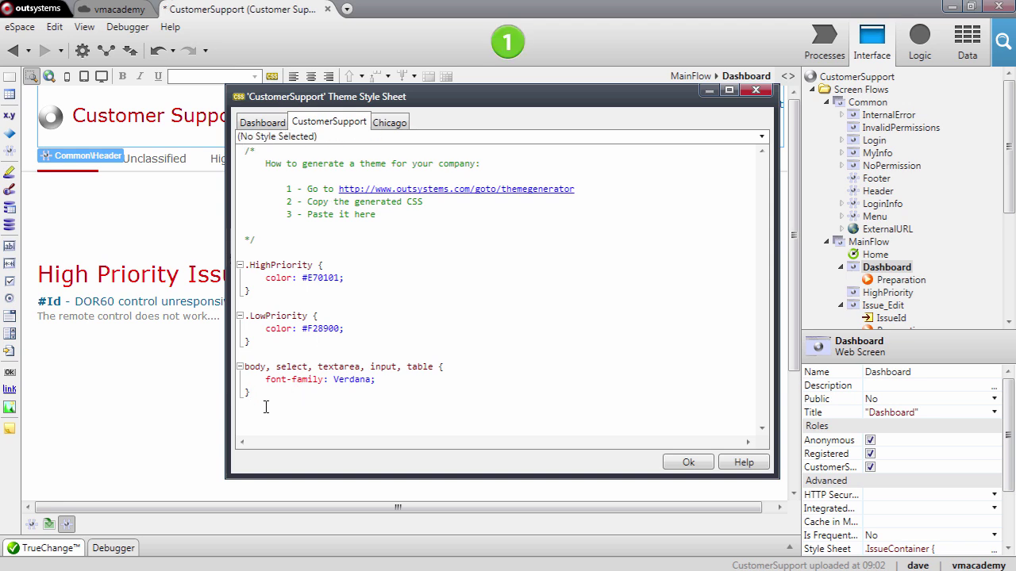
text(div.Header {     background-color: #eee; })
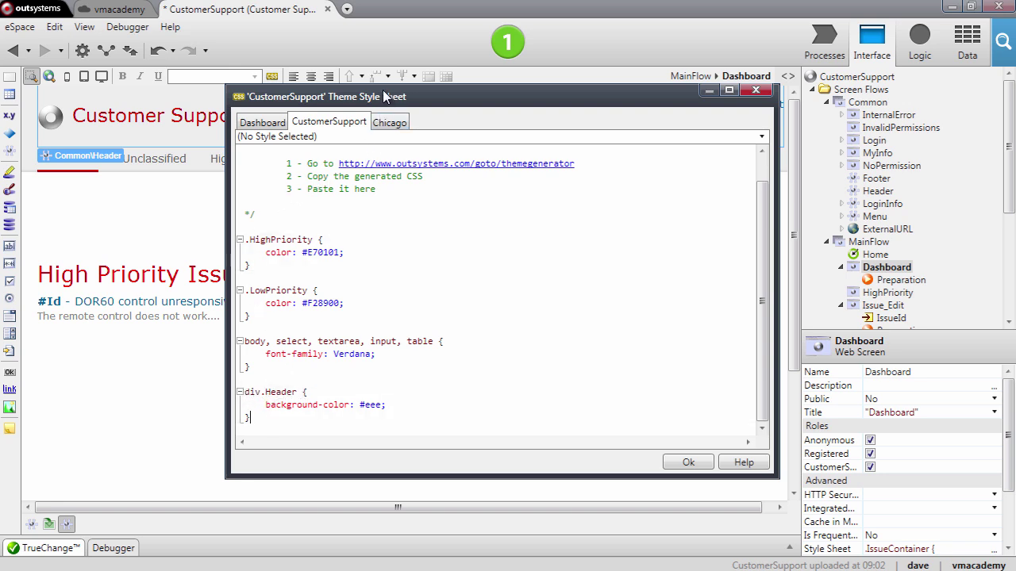
drag(388, 97, 421, 203)
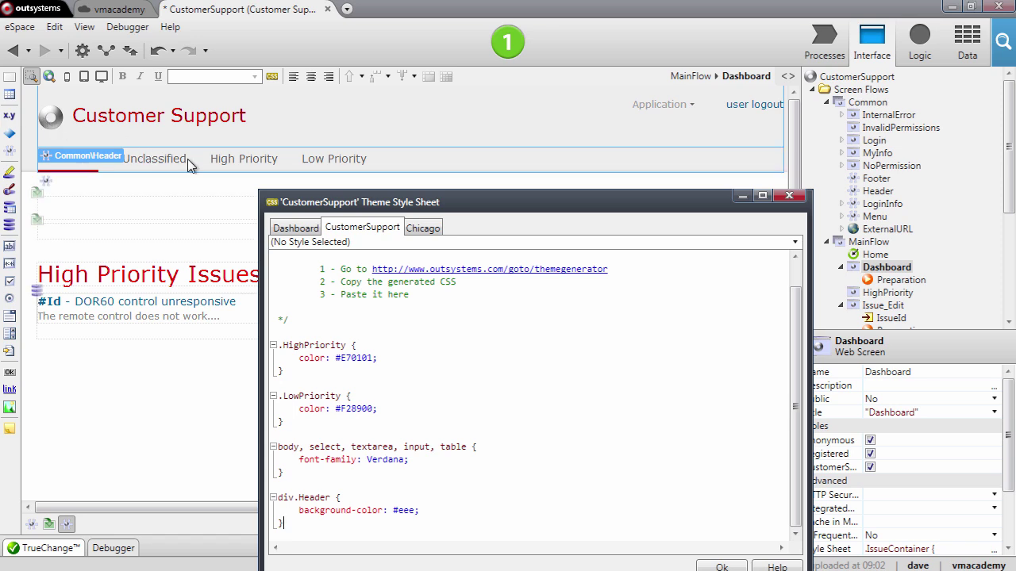
drag(423, 197, 418, 132)
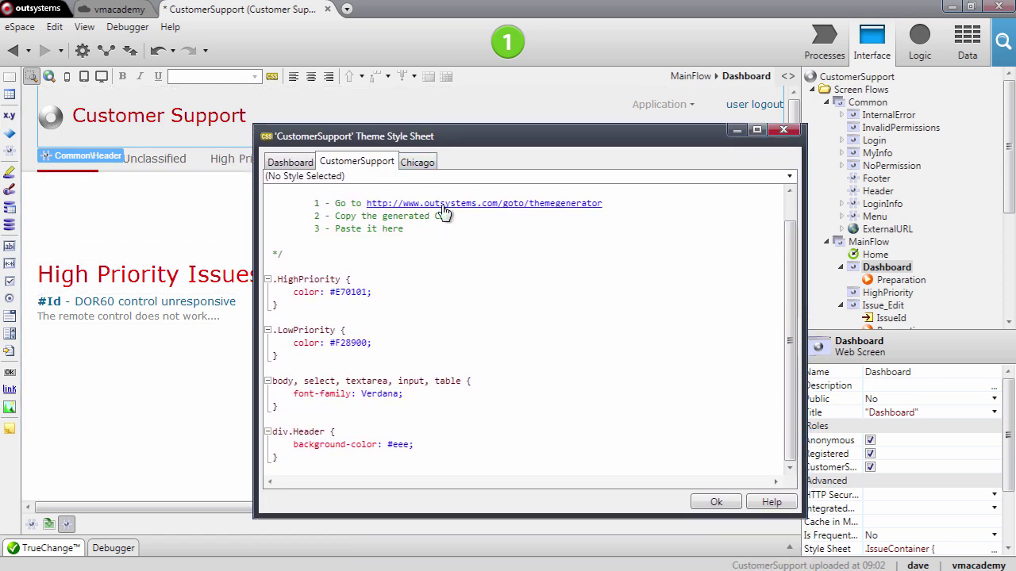
click(713, 502)
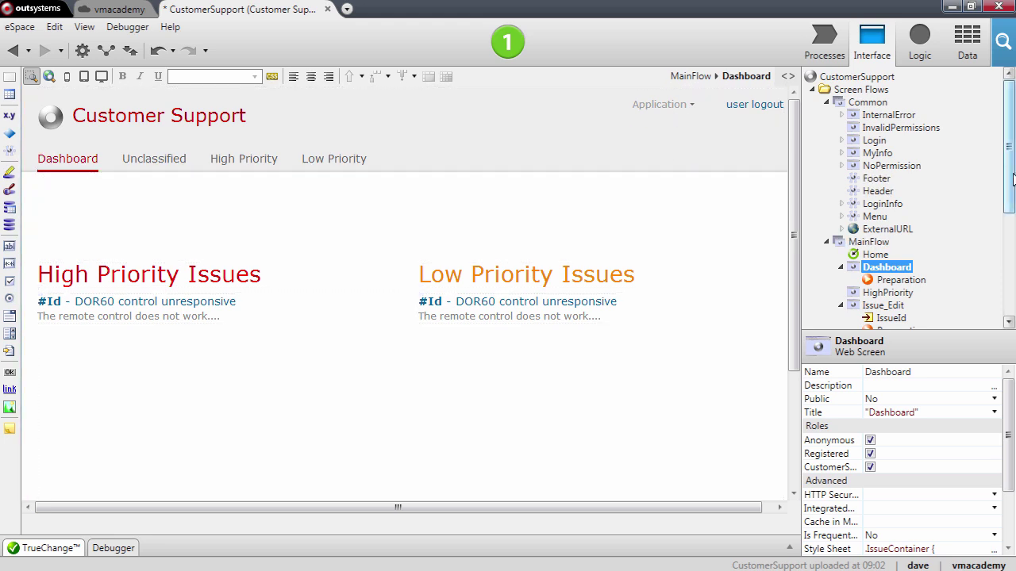
Step: Import silhouettes_right.png into the Images folder of the CustomerSupport eSpace
drag(1012, 174, 1011, 280)
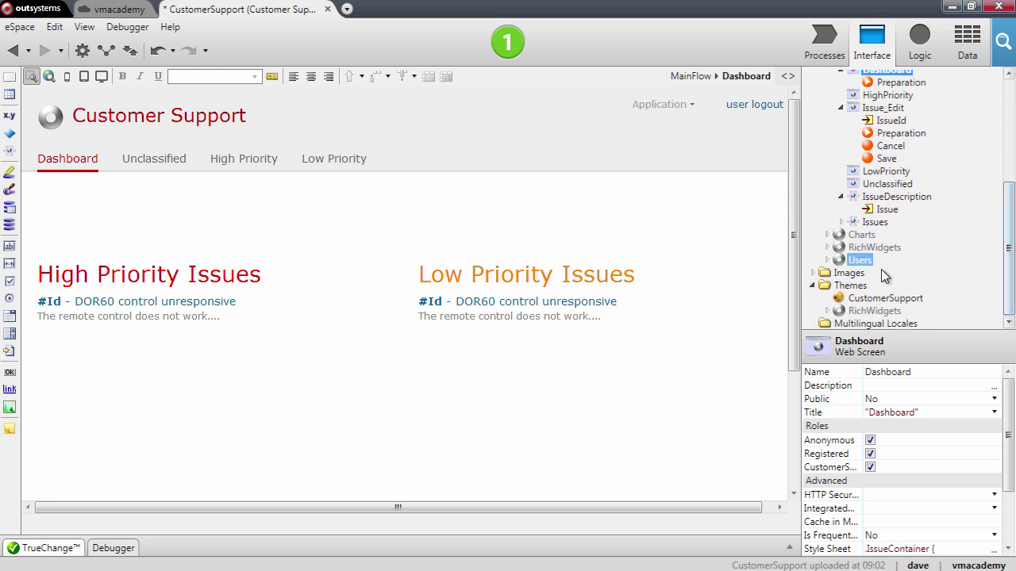
click(880, 274)
click(812, 273)
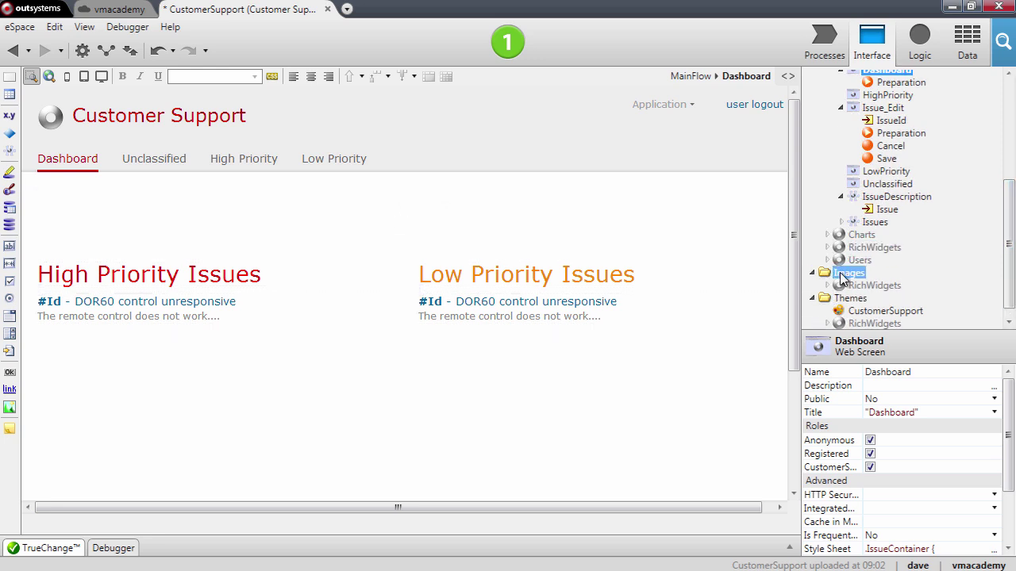
right_click(840, 273)
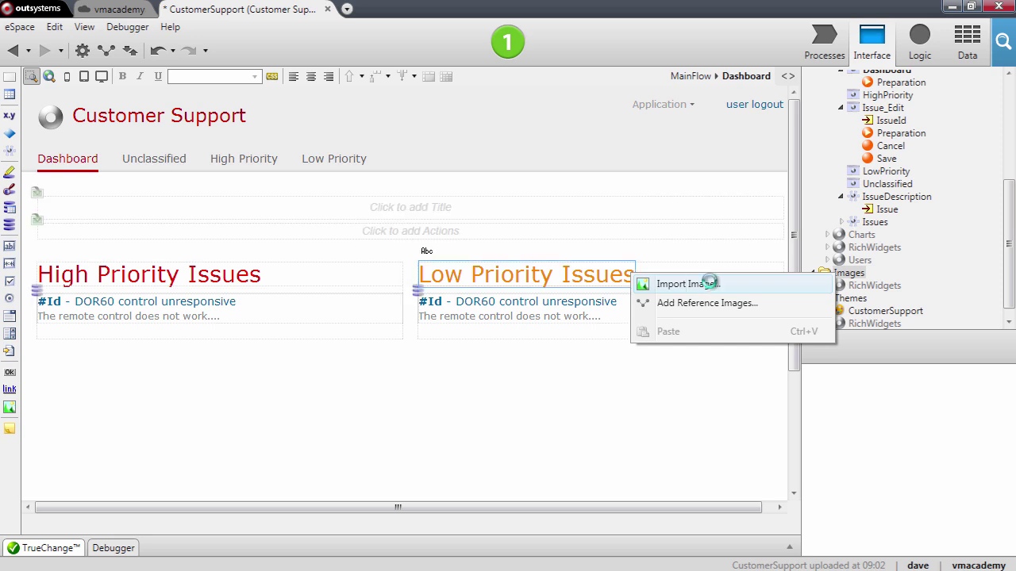
click(712, 288)
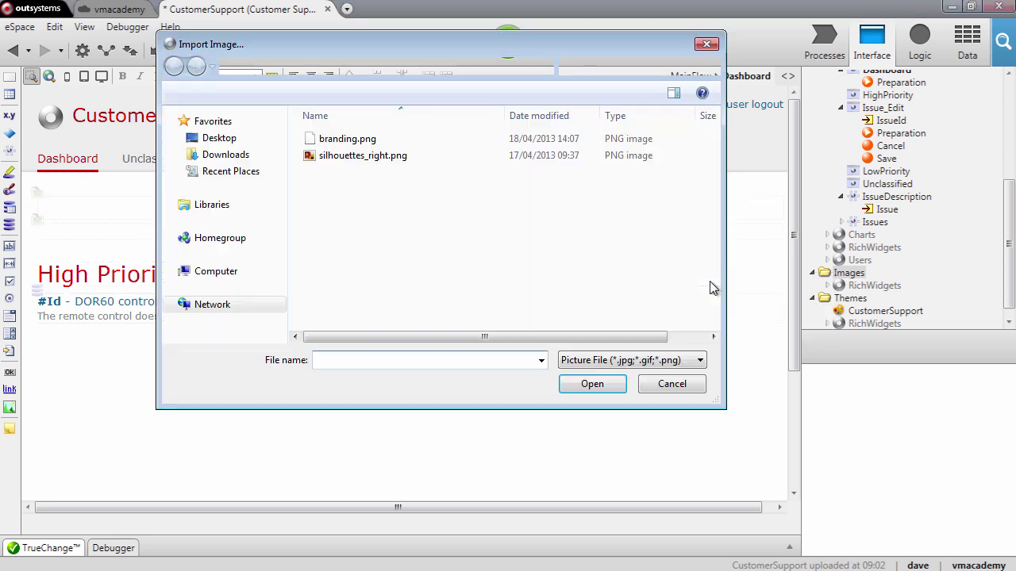
click(314, 158)
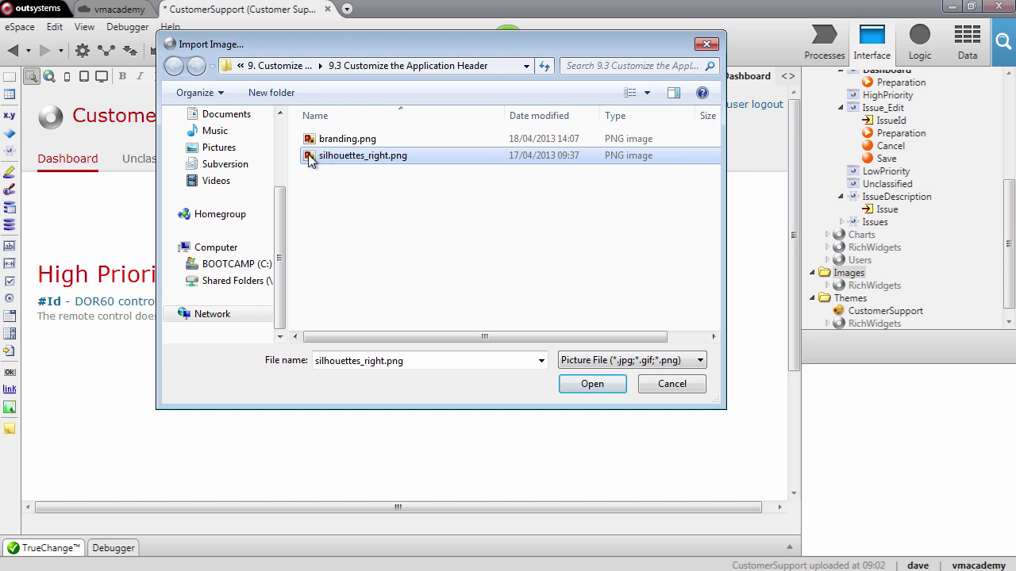
double_click(311, 157)
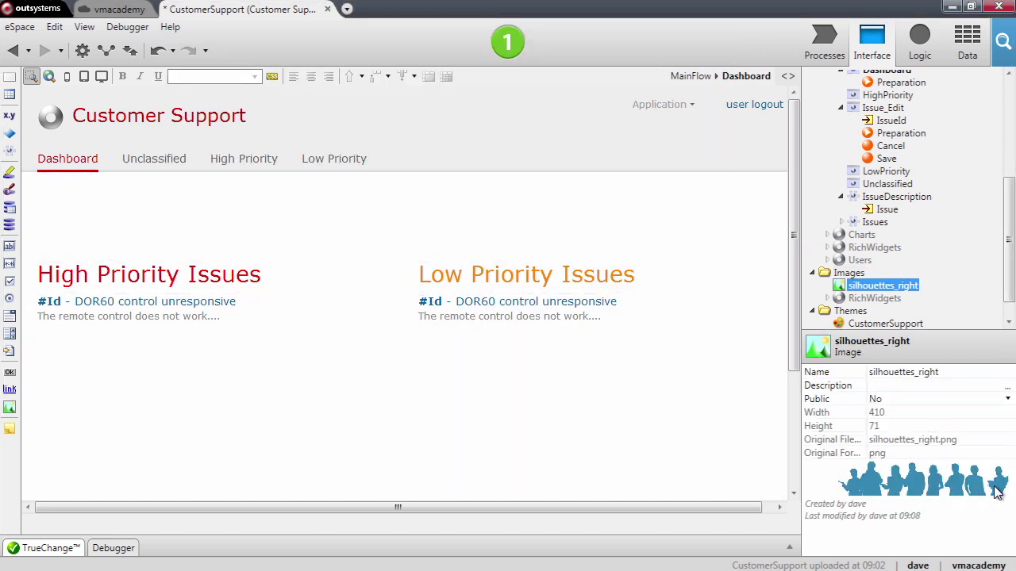
drag(872, 486, 652, 135)
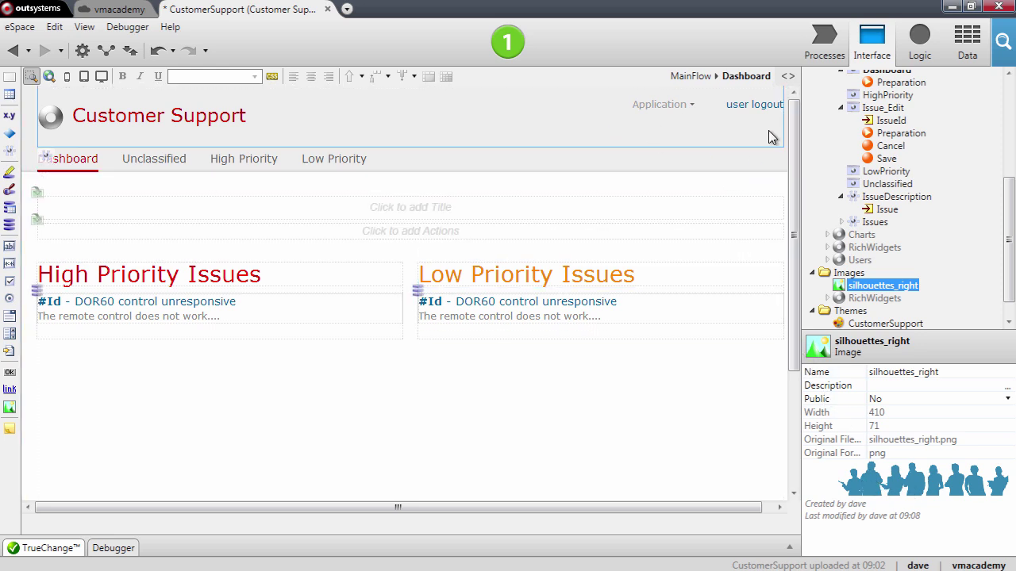
drag(769, 130, 861, 469)
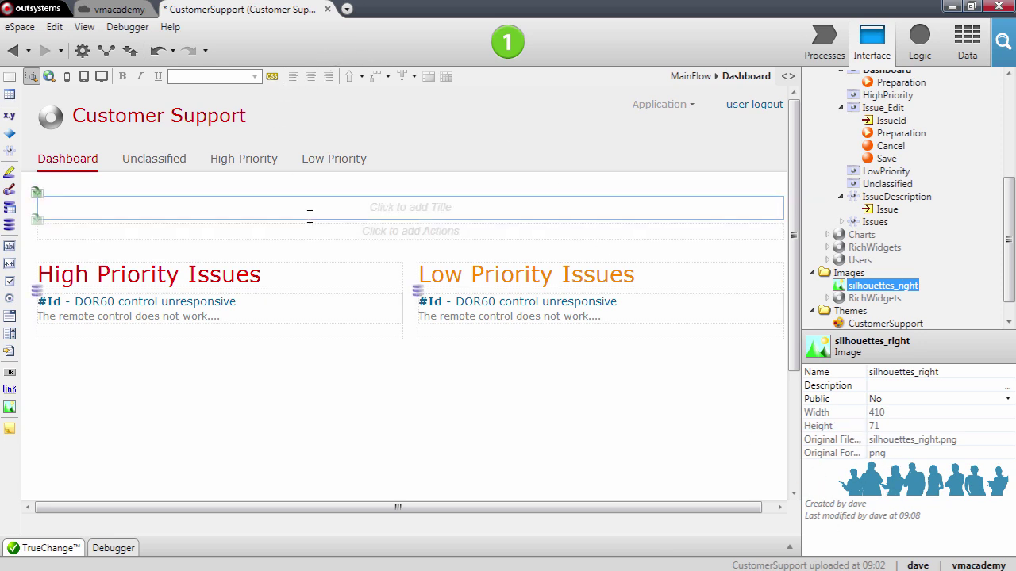
Step: Add a "div.Header > div" rule to the CustomerSupport theme style sheet with "background: url(img/silhouettes_right.png) no-repeat right bottom;", and check the header preview
click(273, 76)
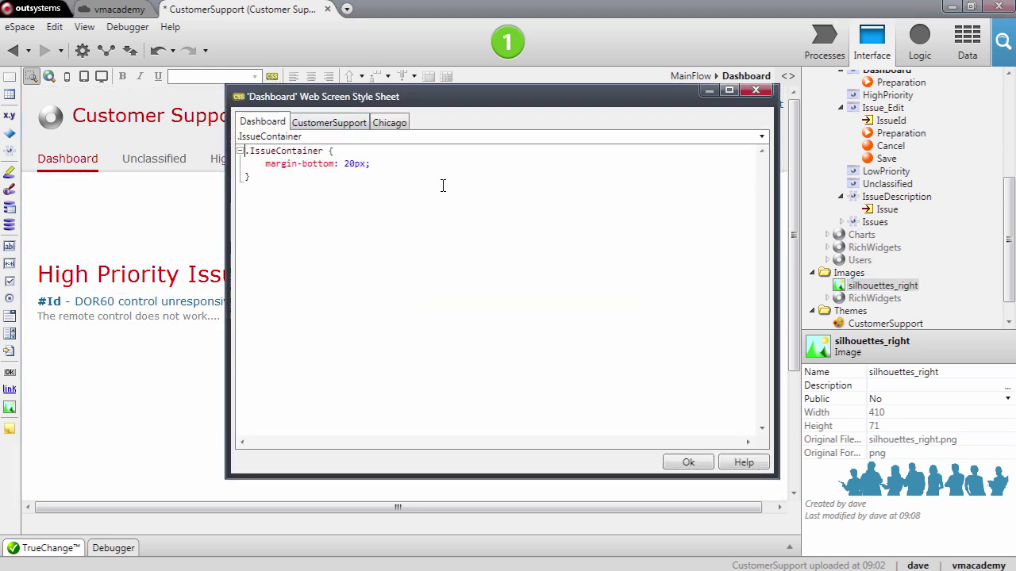
click(325, 122)
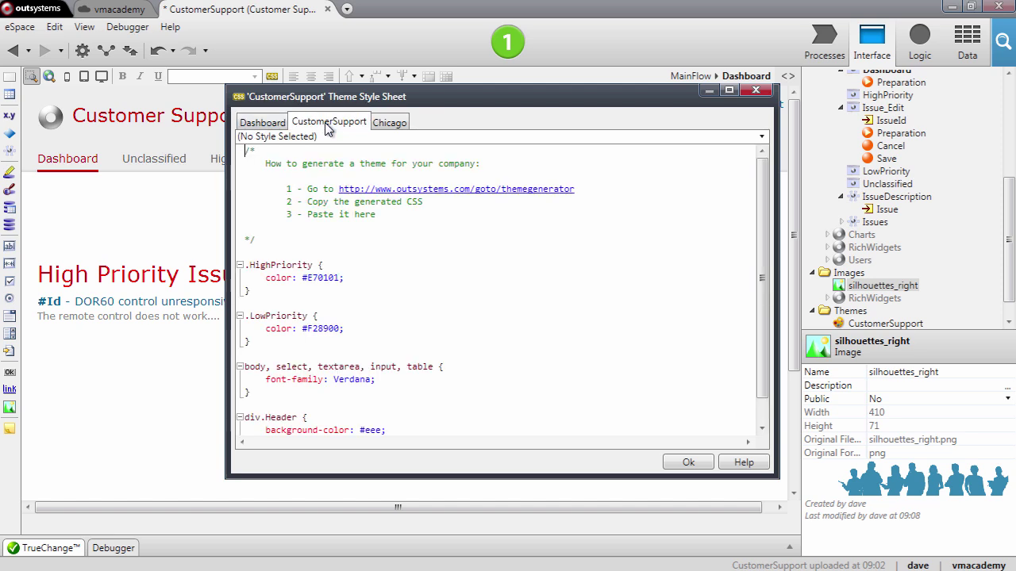
scroll(347, 386, down, 1)
click(267, 423)
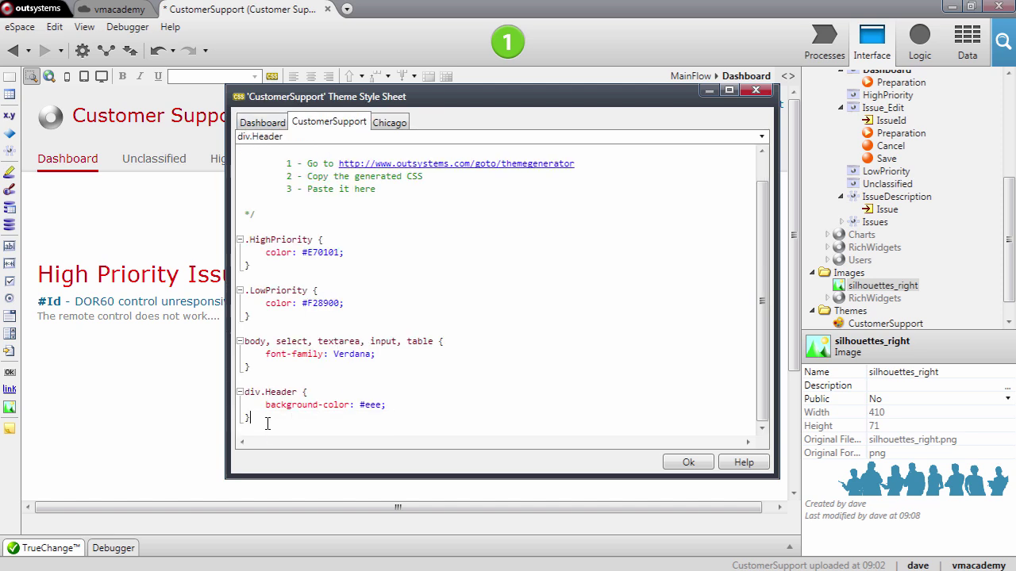
key(Return)
key(Return)
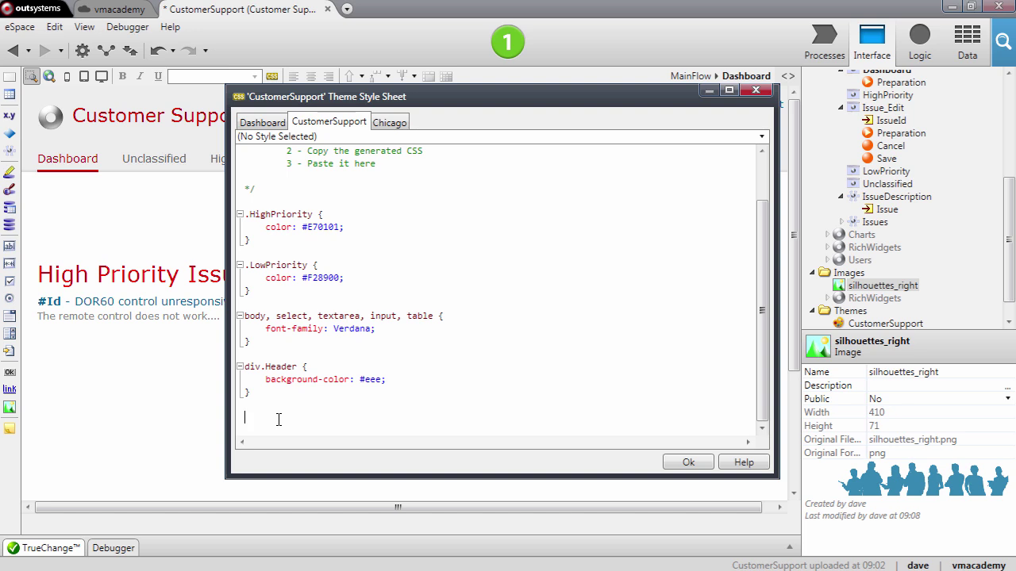
text(div.Header > div {     background: url(img/silhouettes_right.png) no-repeat right bottom; })
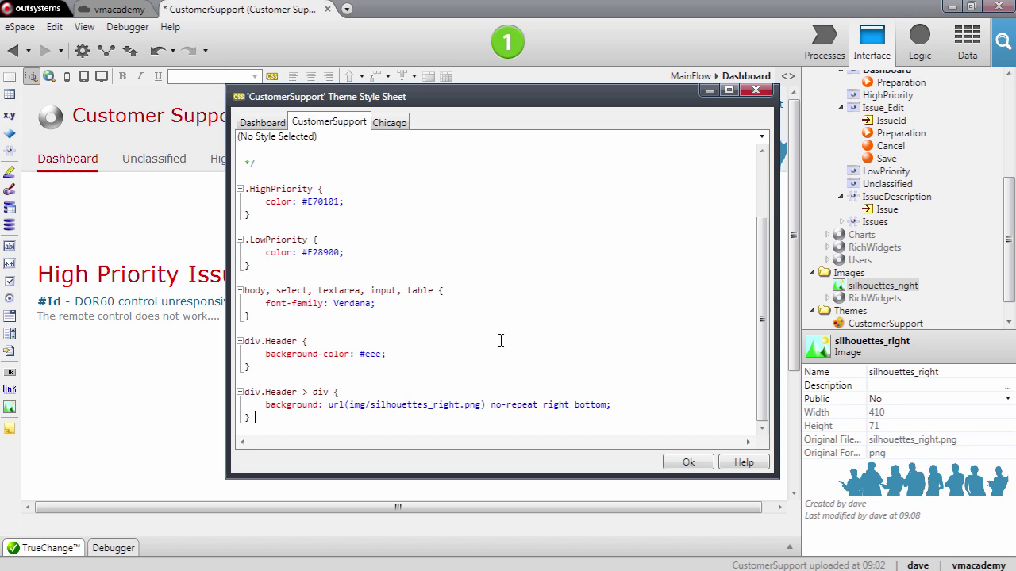
drag(536, 110, 498, 206)
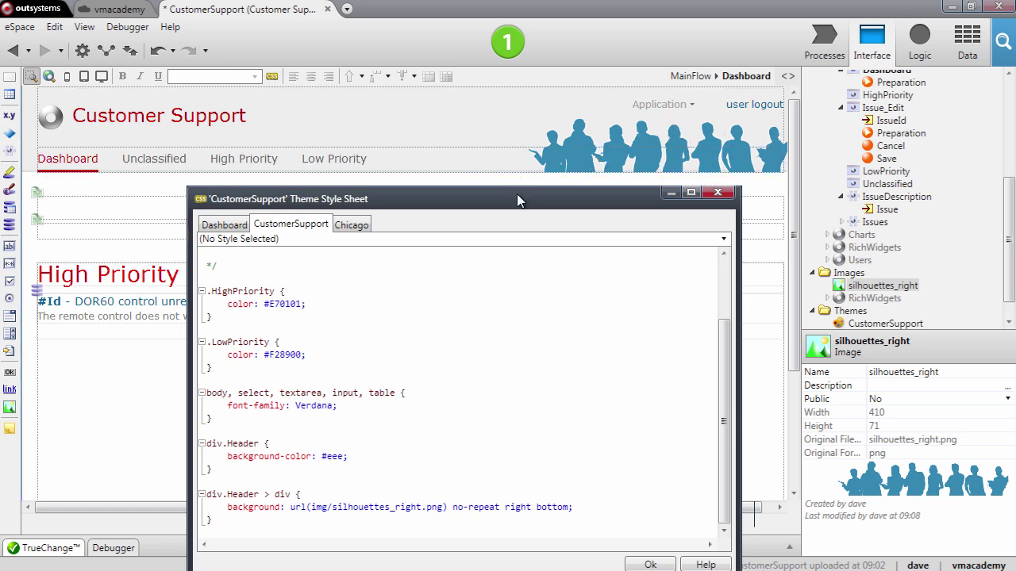
drag(516, 193, 499, 123)
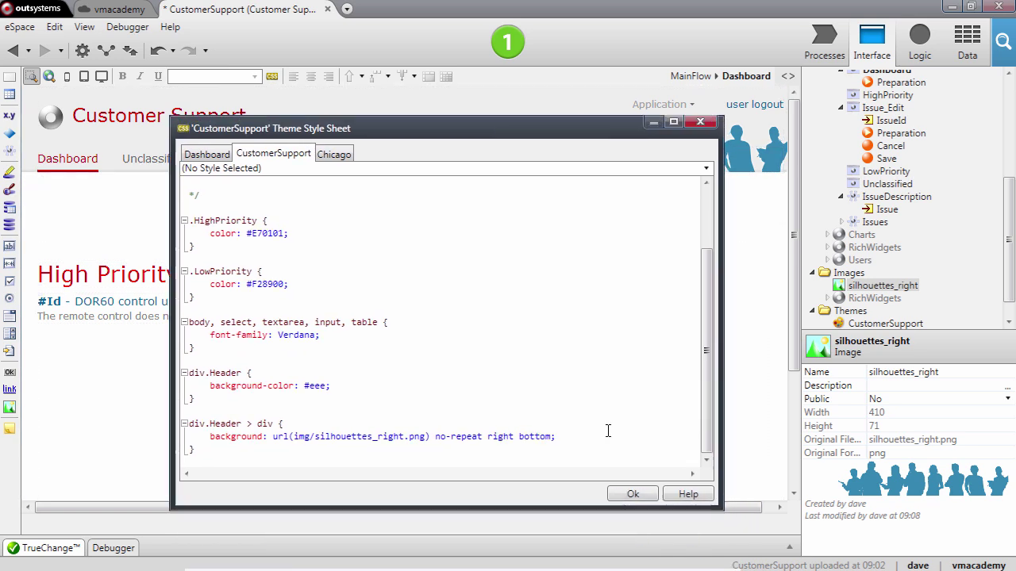
click(627, 498)
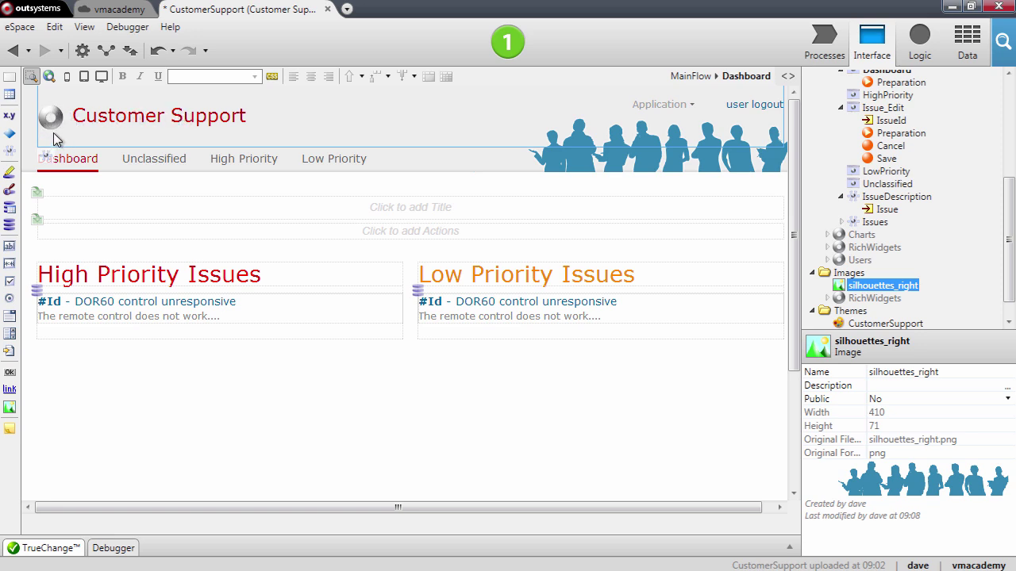
Step: Replace the logo image in the Common\Header block with an imported branding.png
double_click(134, 114)
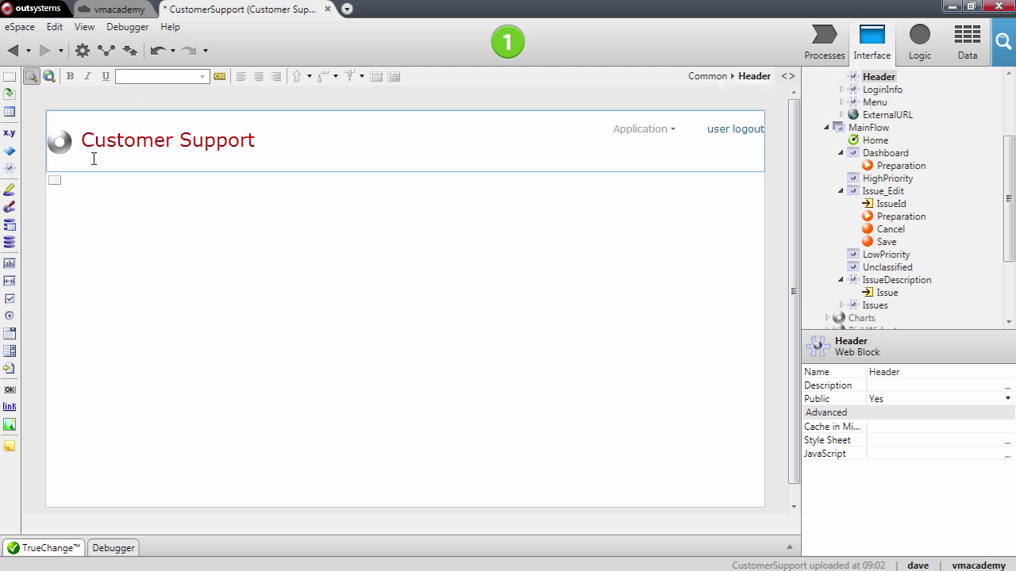
click(57, 139)
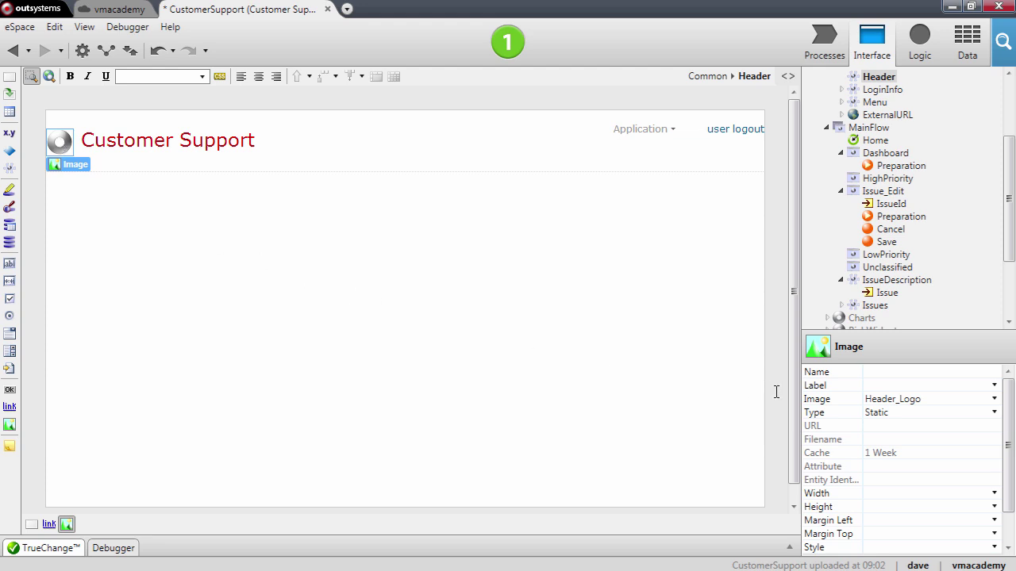
click(994, 400)
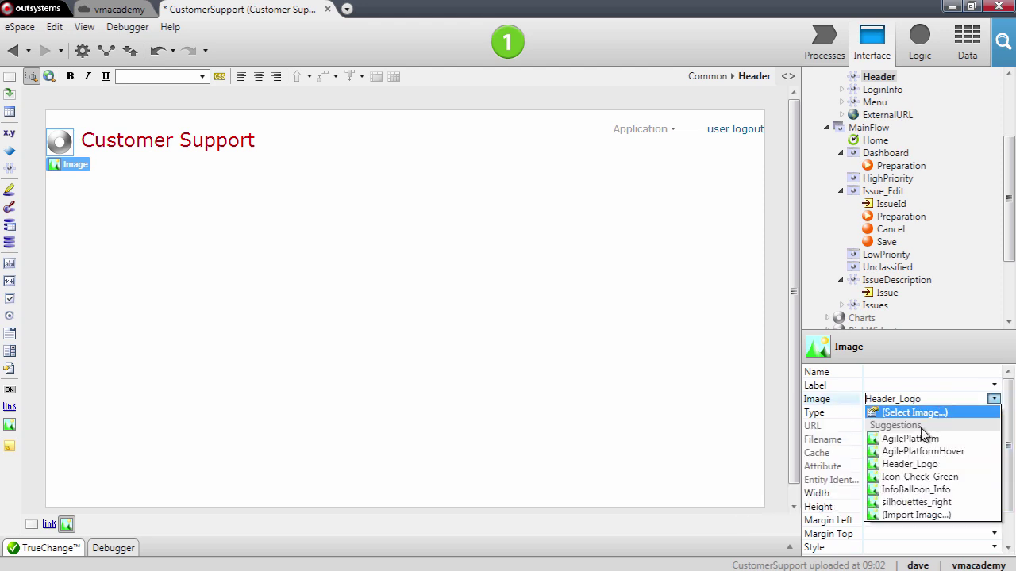
click(917, 515)
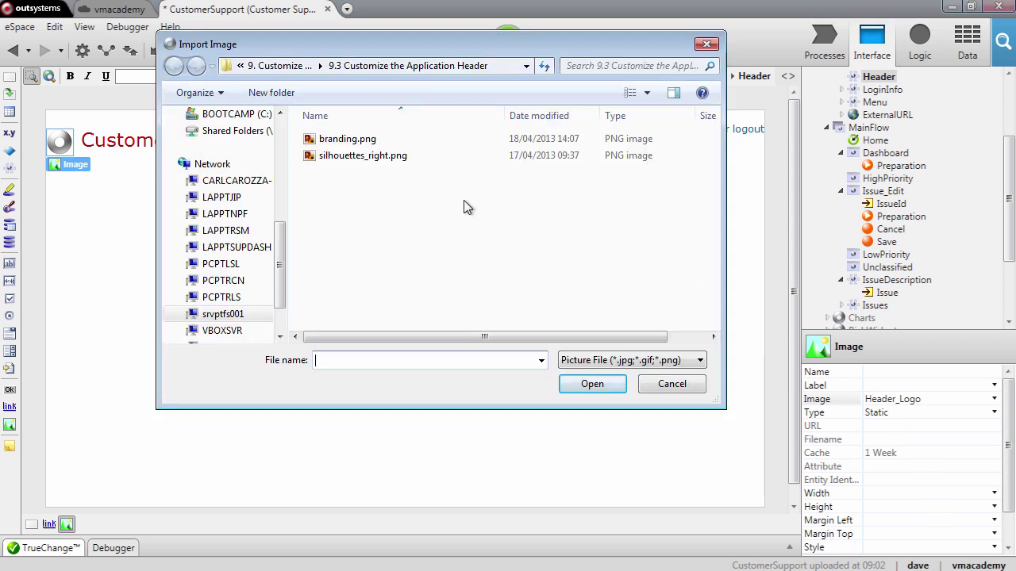
click(313, 140)
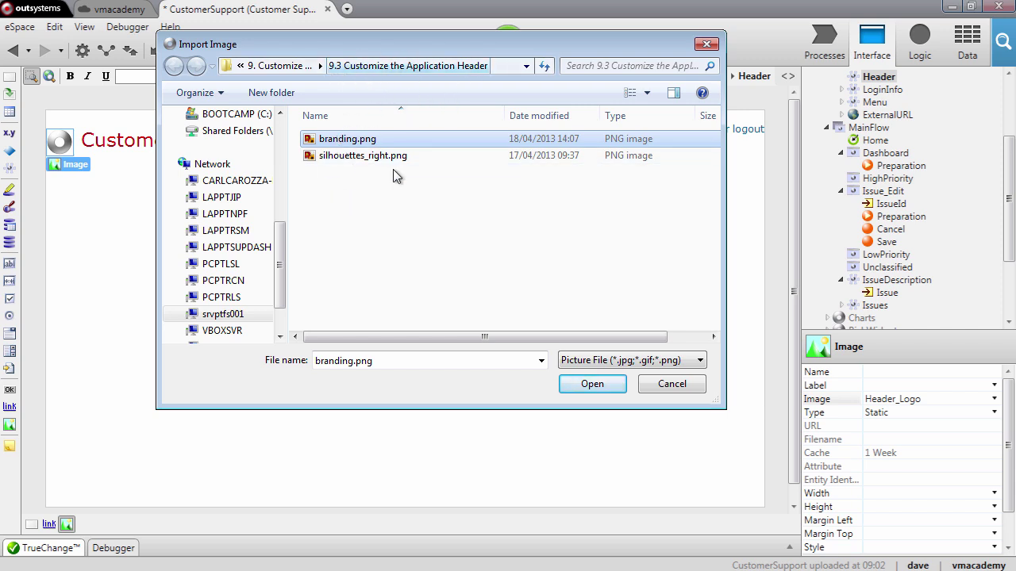
click(595, 385)
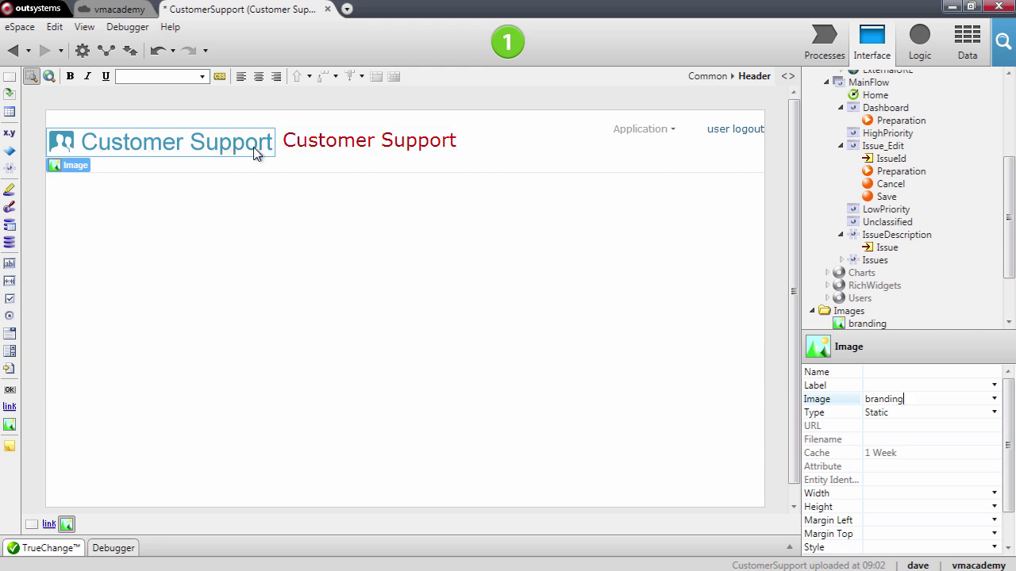
Step: Delete the link enclosing the red application name expression beside the logo in the Header block
click(357, 150)
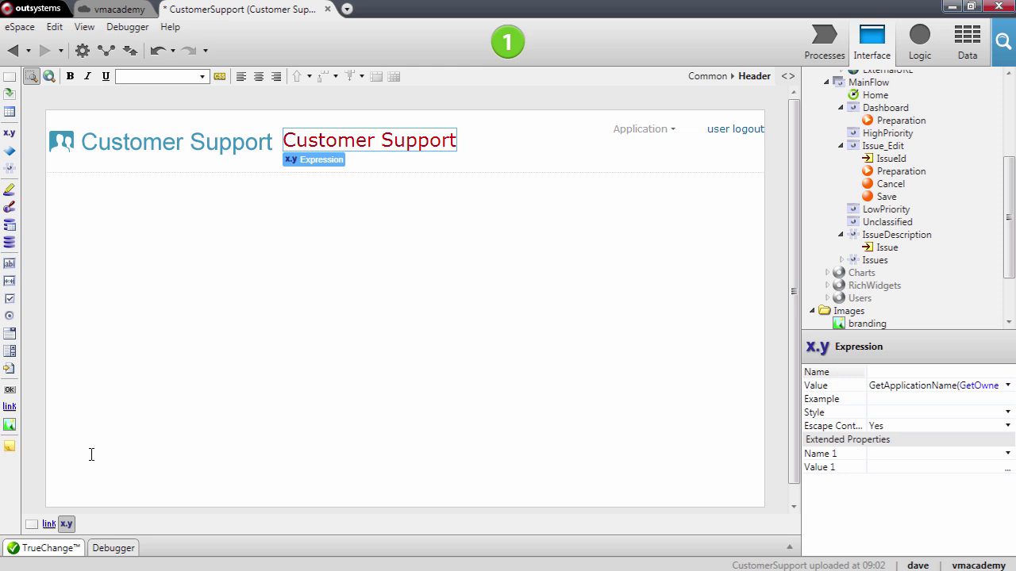
click(320, 159)
click(302, 175)
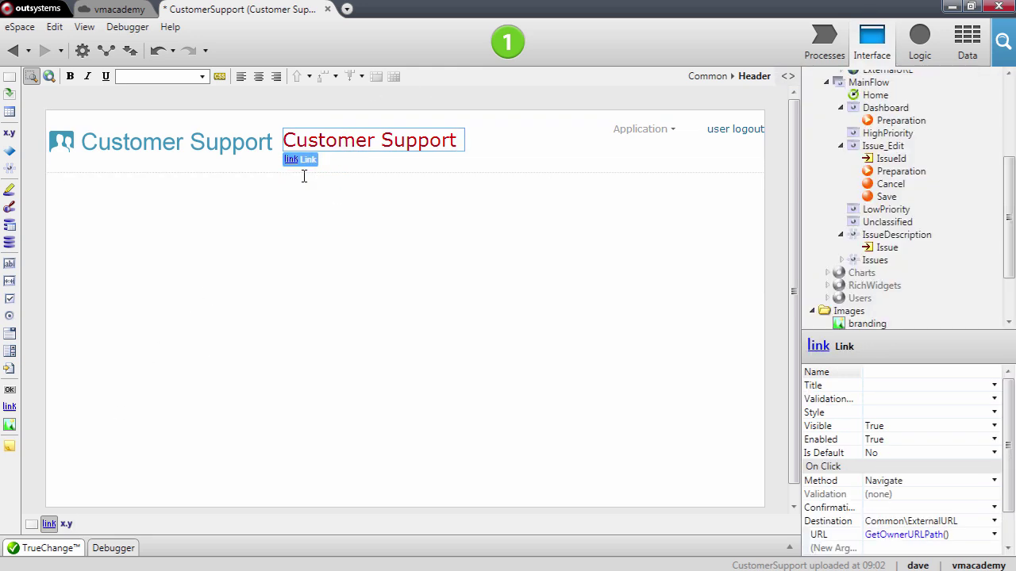
right_click(292, 162)
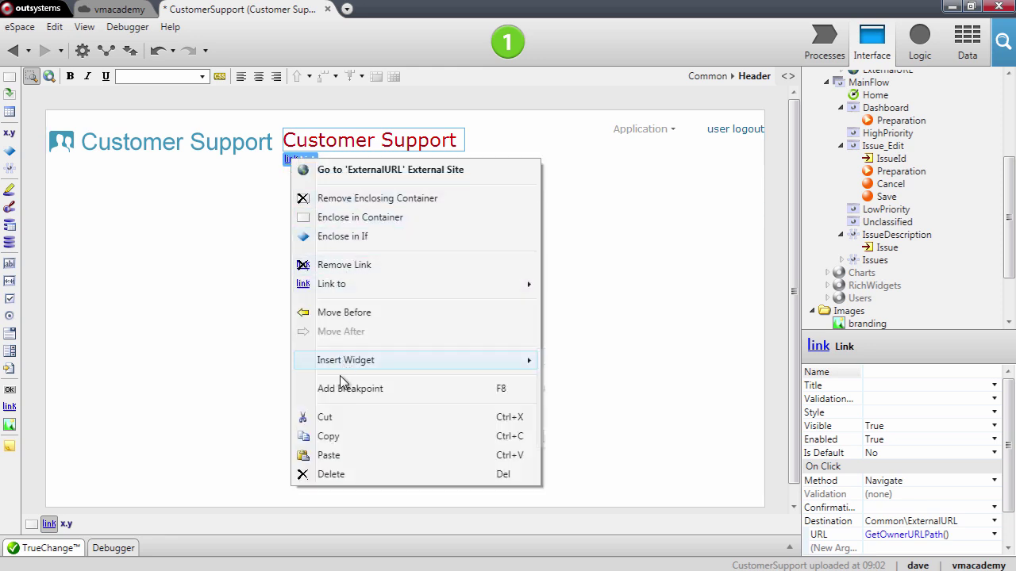
click(332, 475)
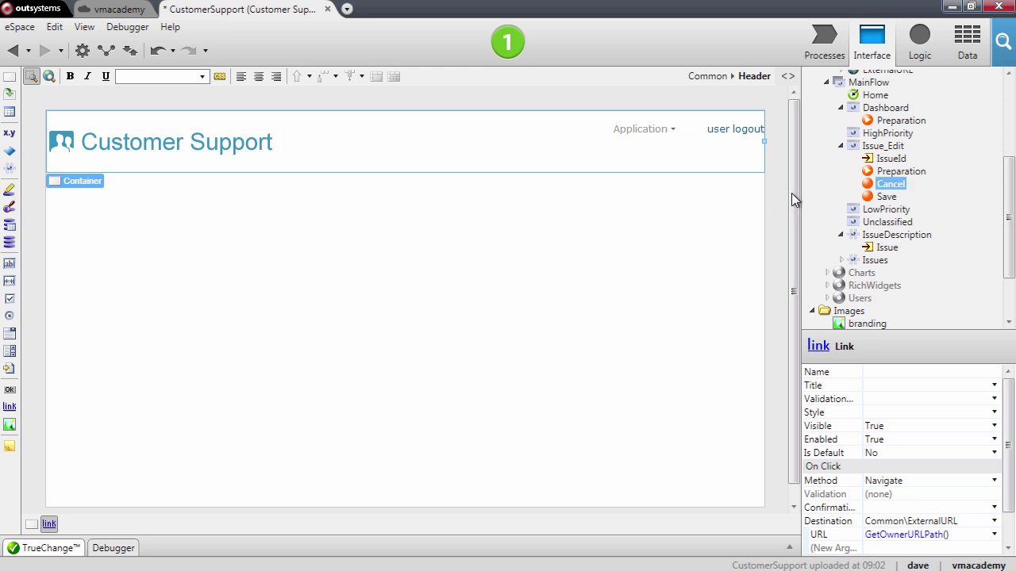
Step: Return to the Dashboard screen, publish the CustomerSupport eSpace, and open the application in the browser
click(857, 108)
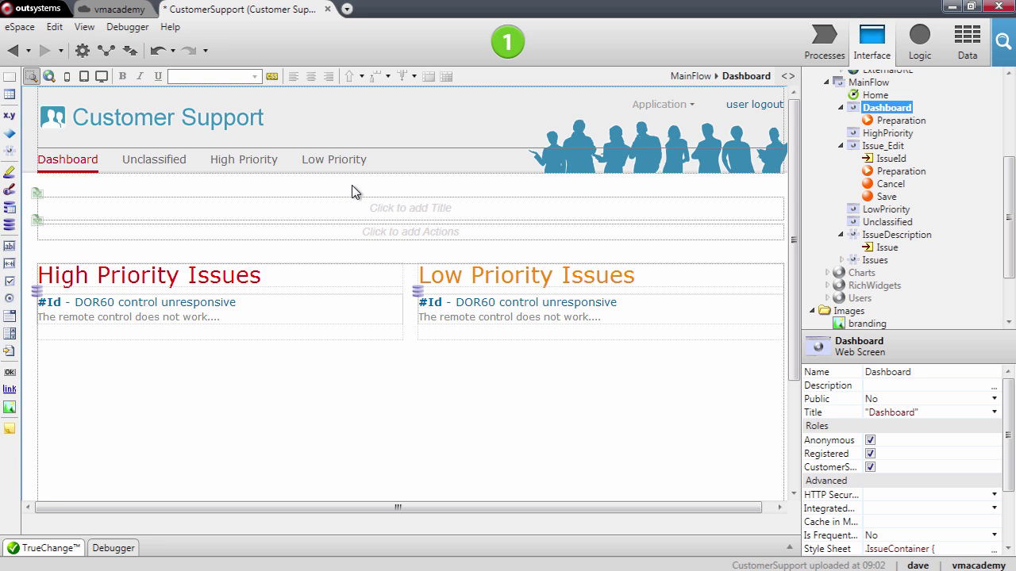
click(508, 44)
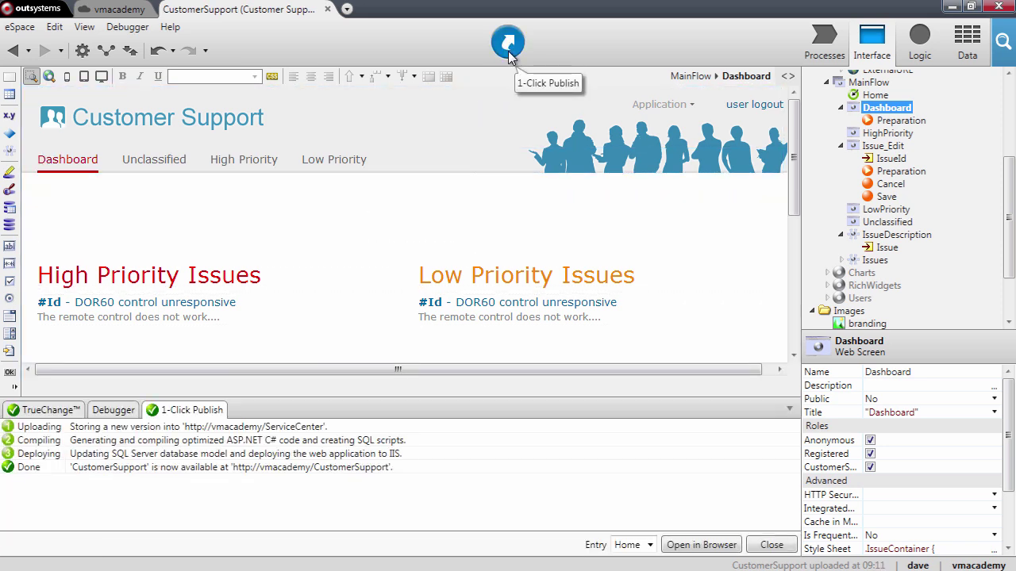
click(508, 50)
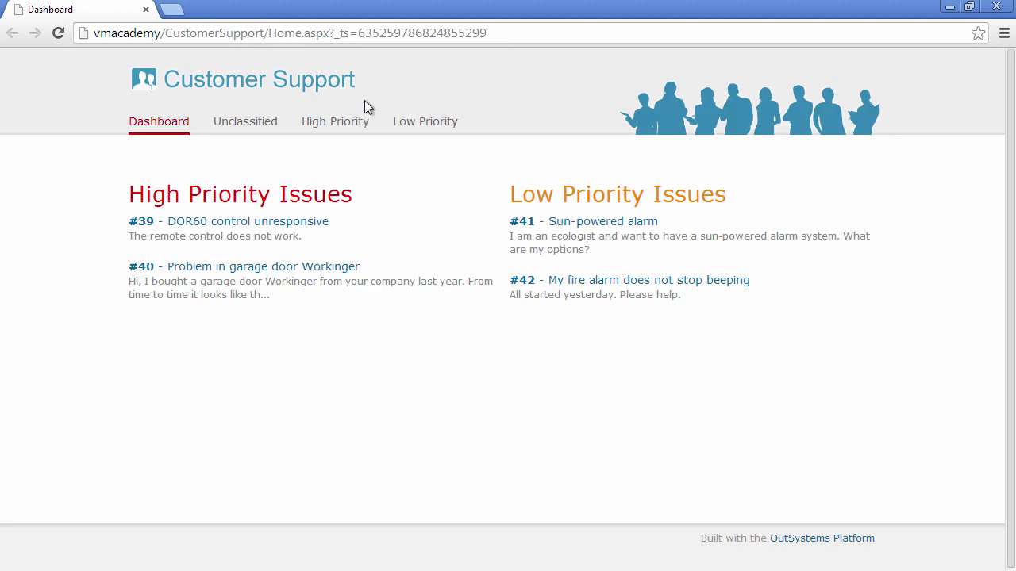